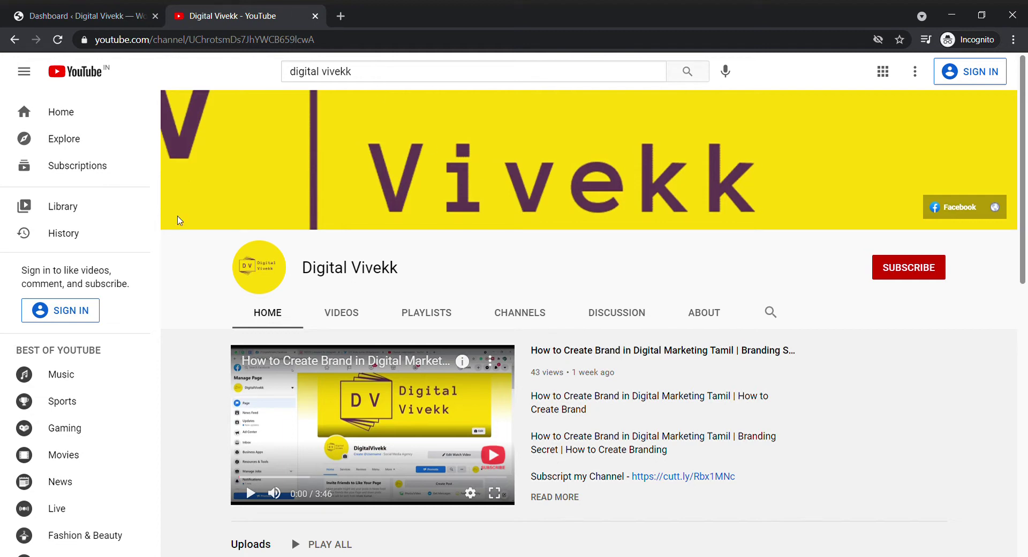
click(80, 15)
mouse_move(58, 359)
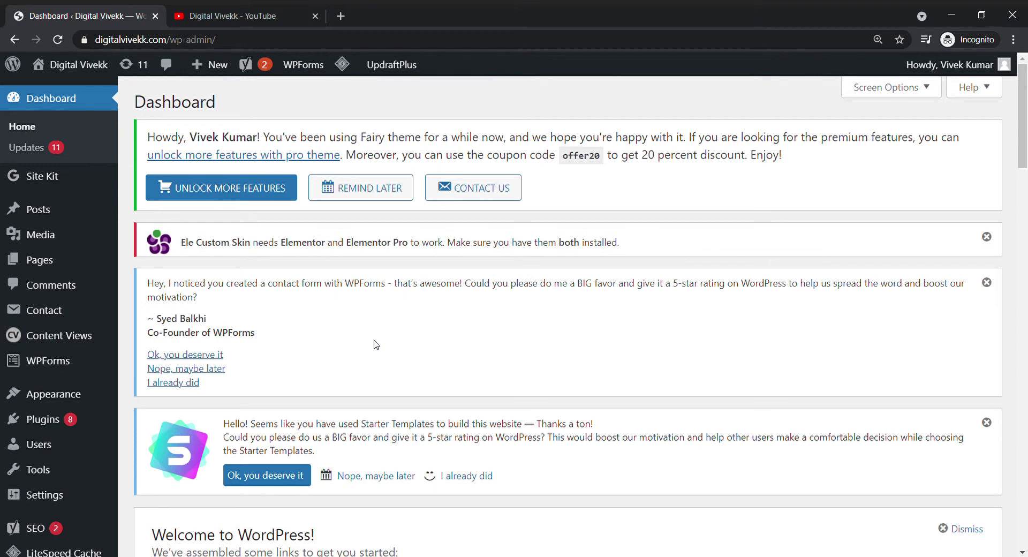
click(229, 9)
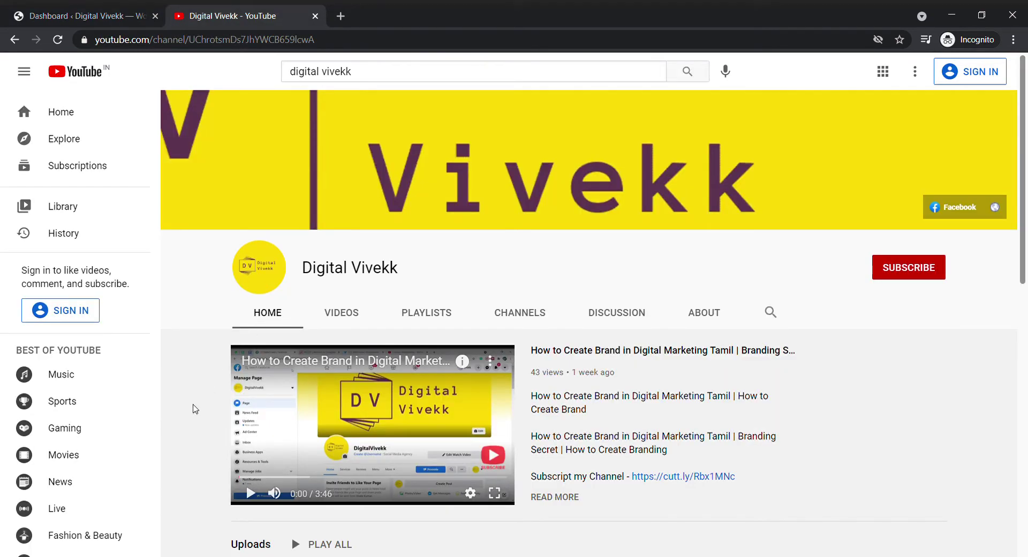
scroll(1025, 209, down, 3)
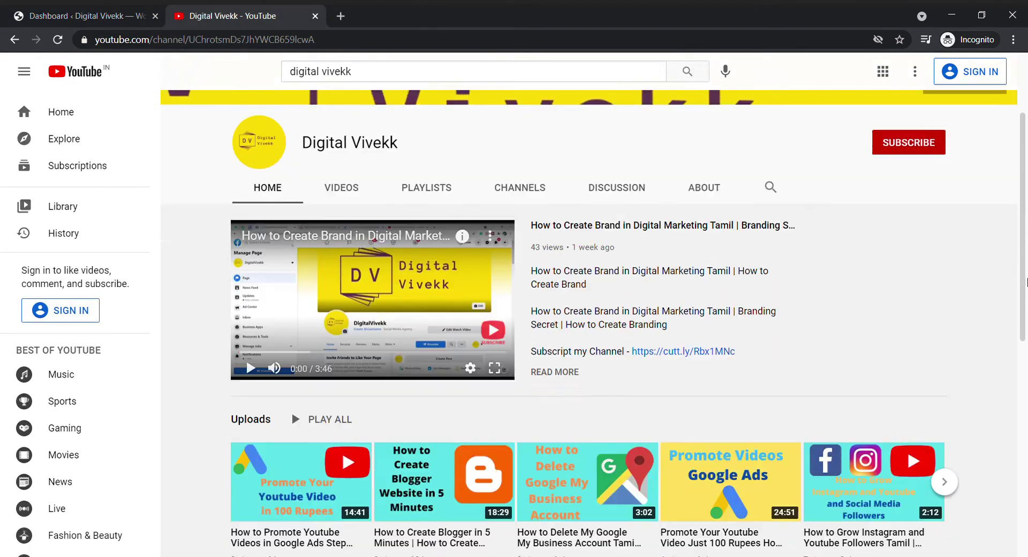
scroll(1025, 161, up, 3)
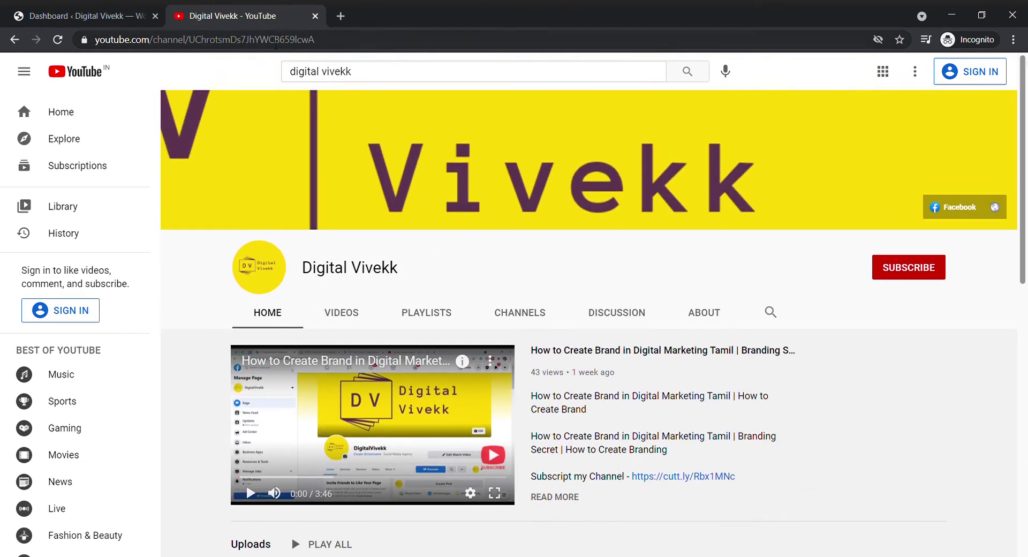
- Switch to the WordPress dashboard, open the page for adding plugins and search for "wp reset"
click(129, 6)
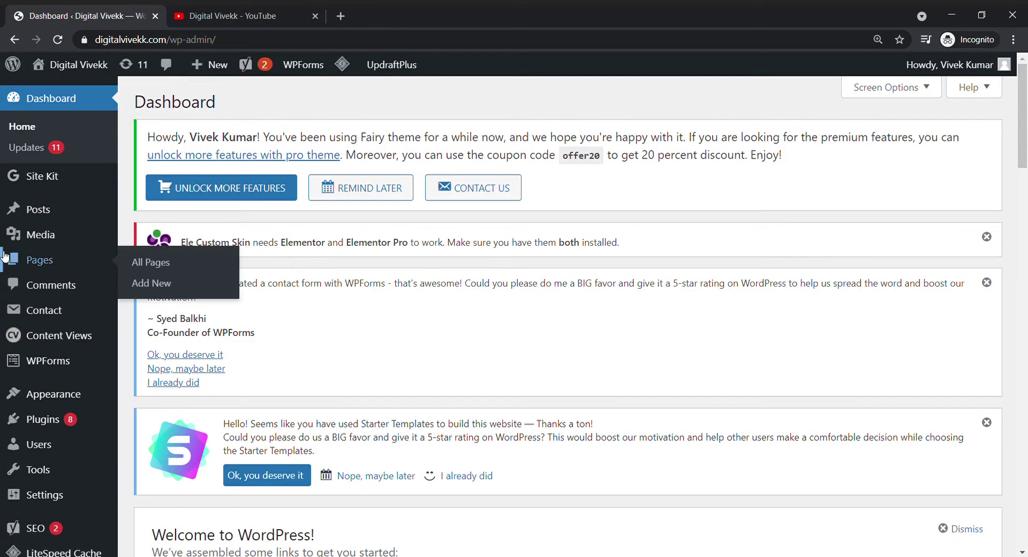
mouse_move(37, 438)
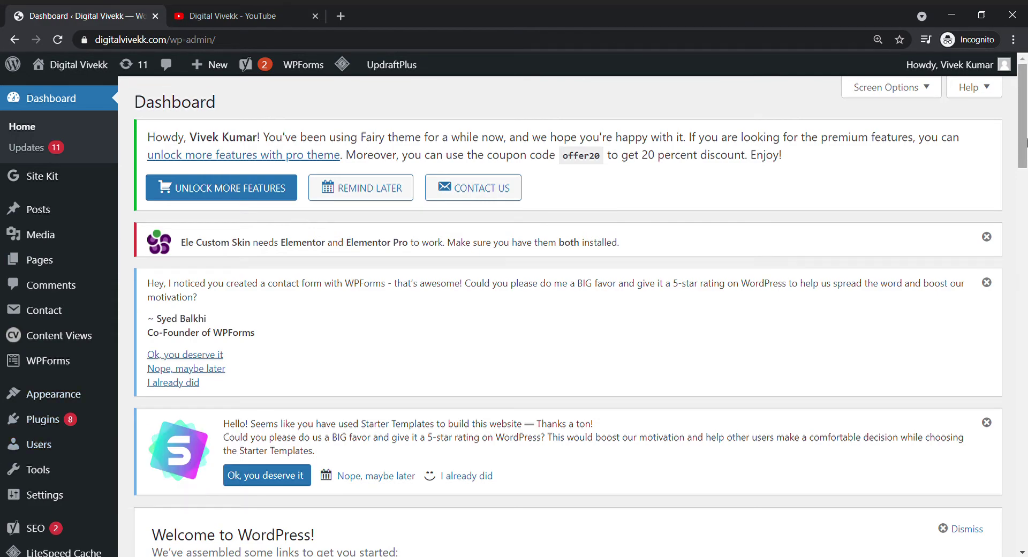
drag(1025, 142, 1012, 193)
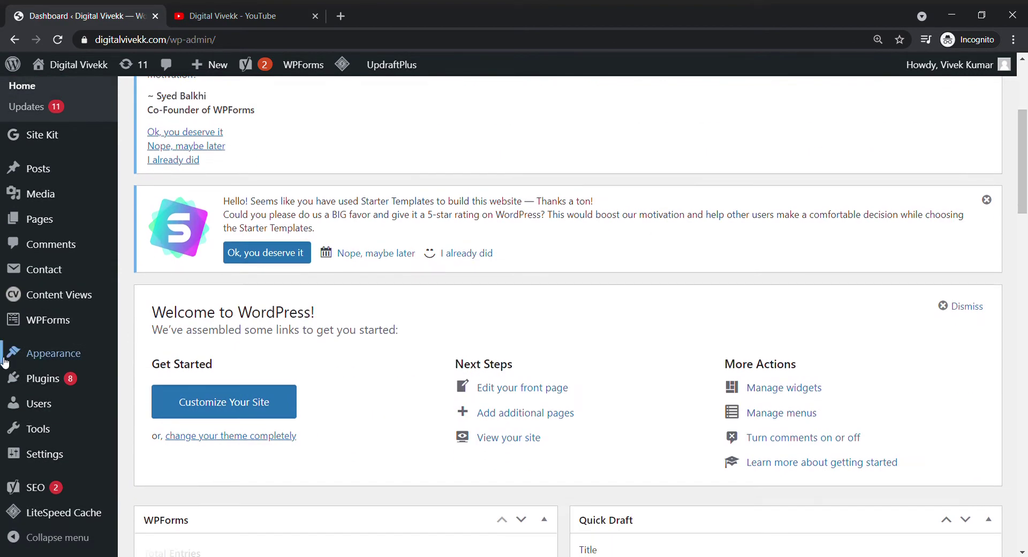
mouse_move(74, 392)
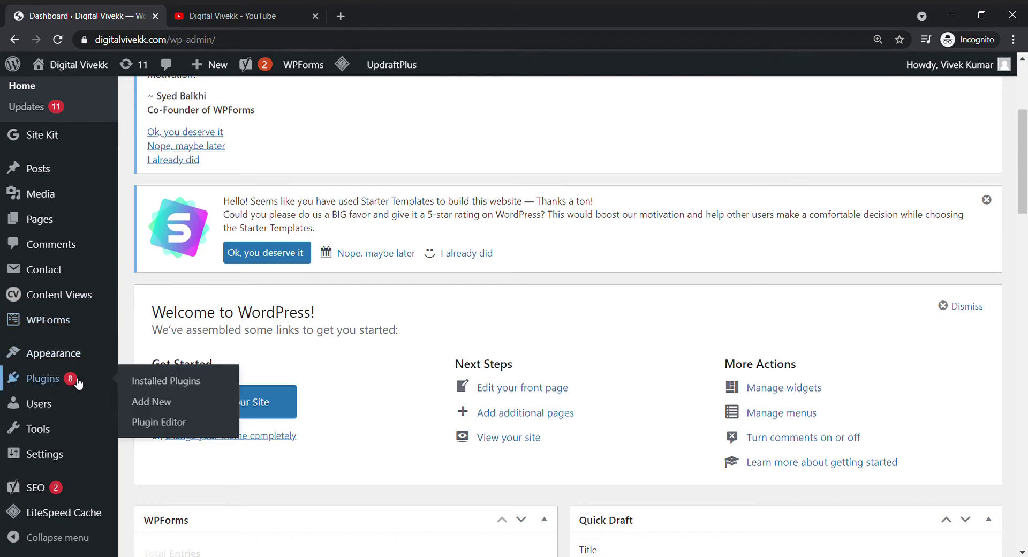
click(151, 401)
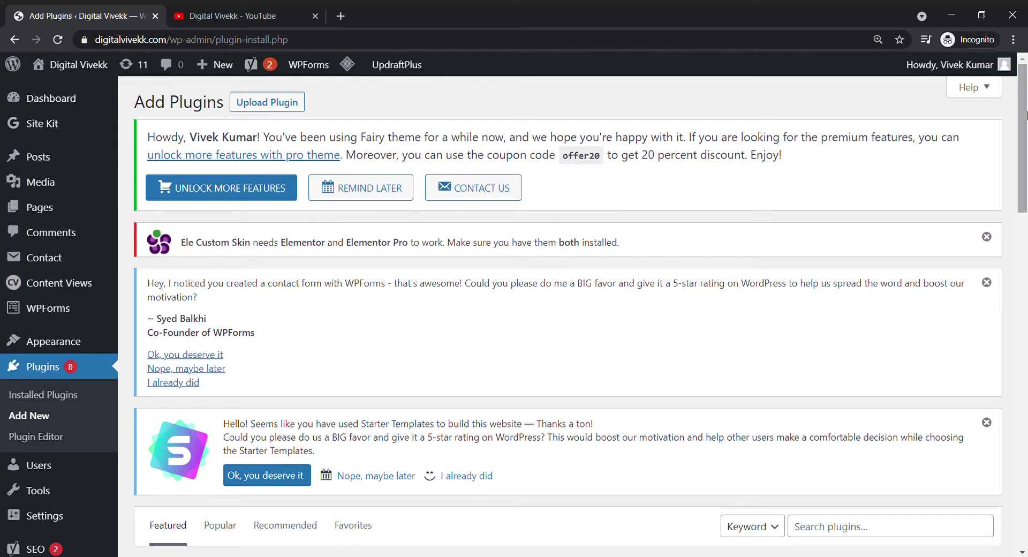
drag(1024, 108, 994, 10)
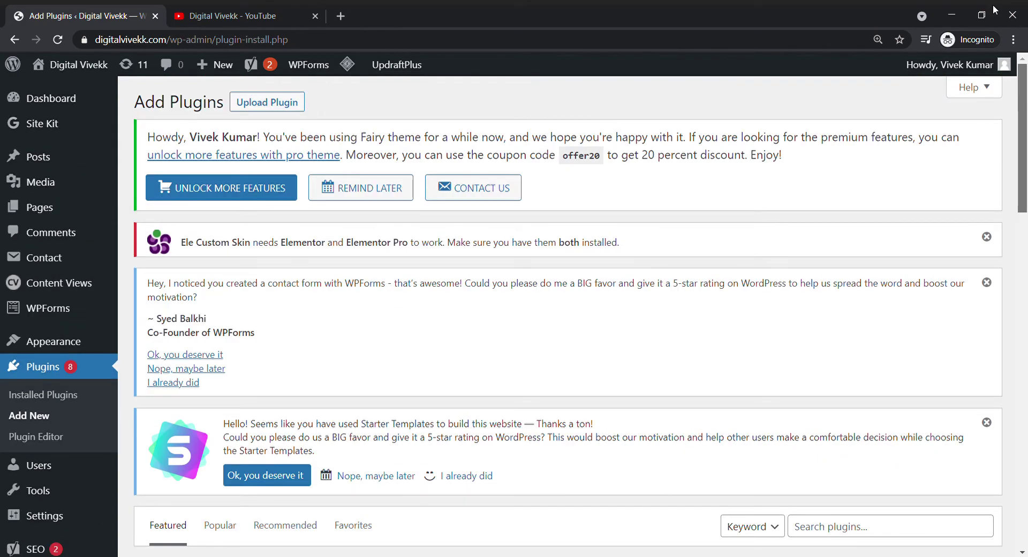
scroll(1025, 113, down, 2)
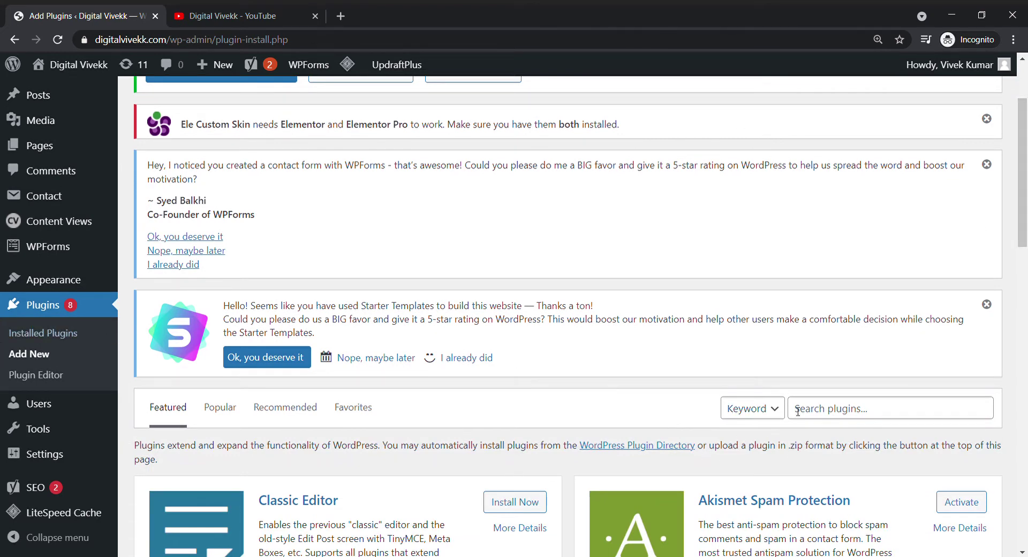
click(895, 412)
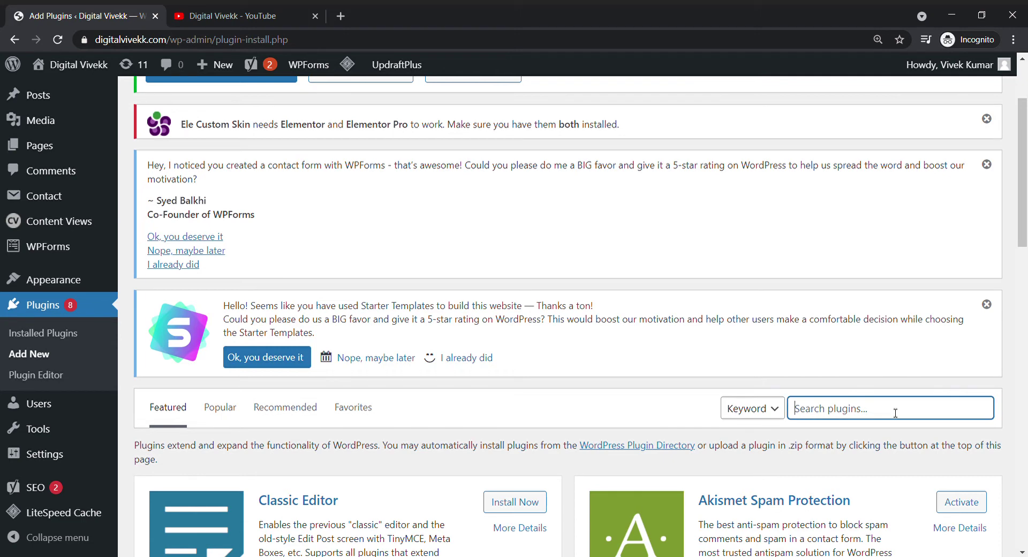
text(wp reset)
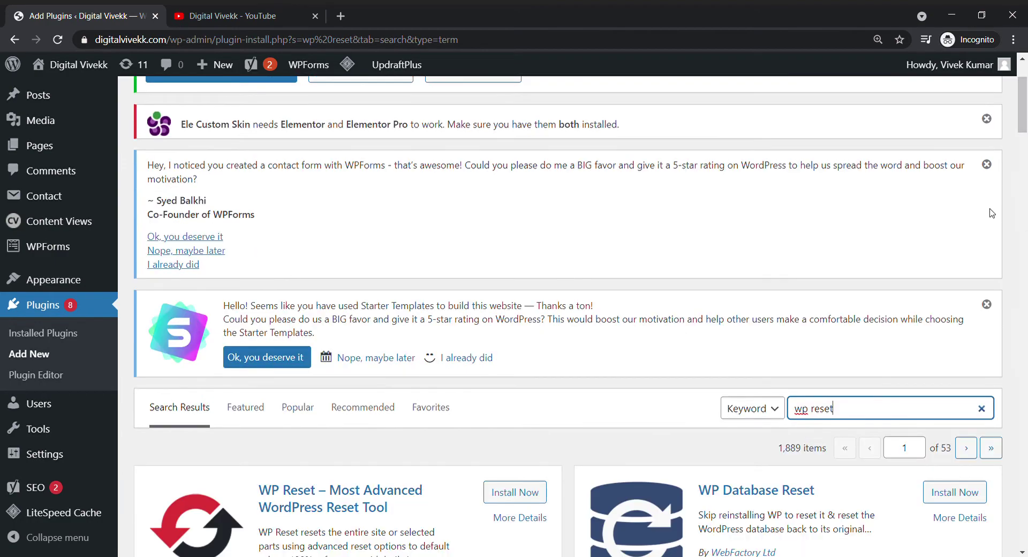
- Install and activate the plugin "WP Reset – Most Advanced WordPress Reset Tool" and dismiss its welcome notice
drag(1024, 107, 1024, 132)
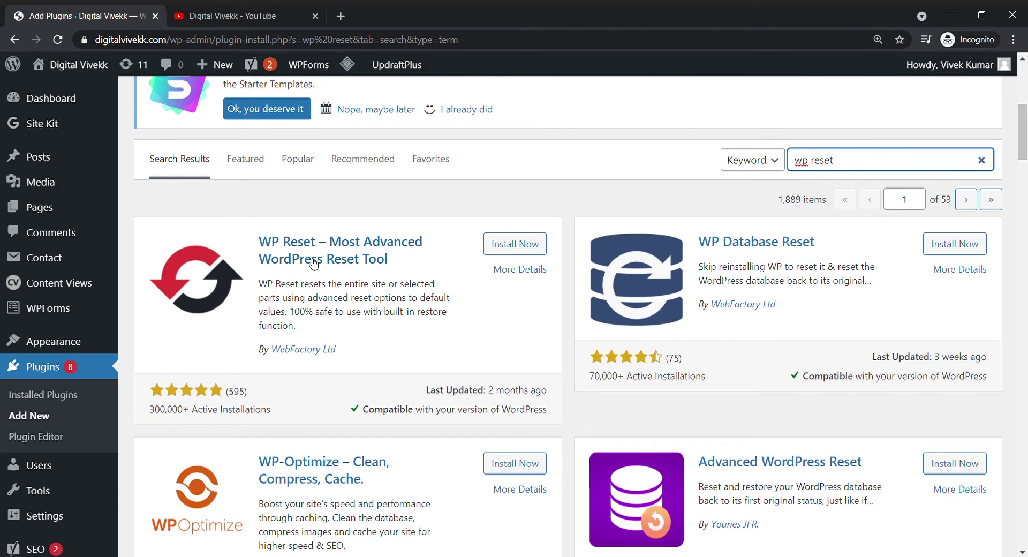
click(523, 245)
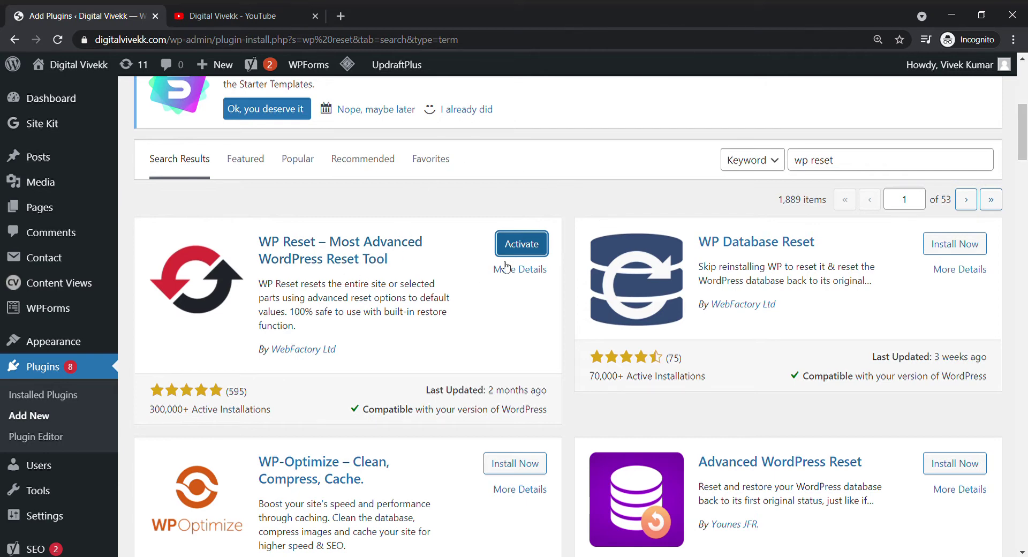
click(526, 245)
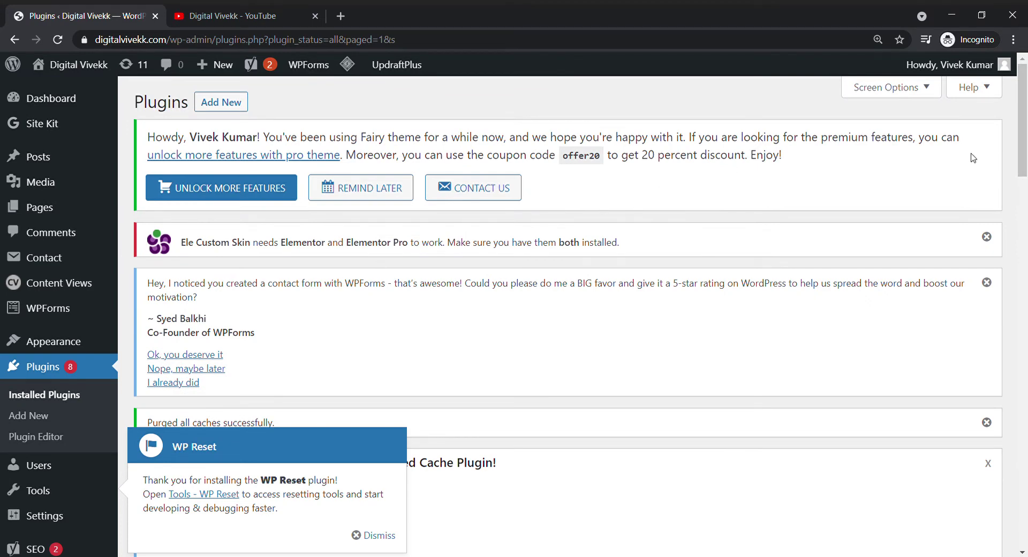
drag(1026, 139, 1026, 178)
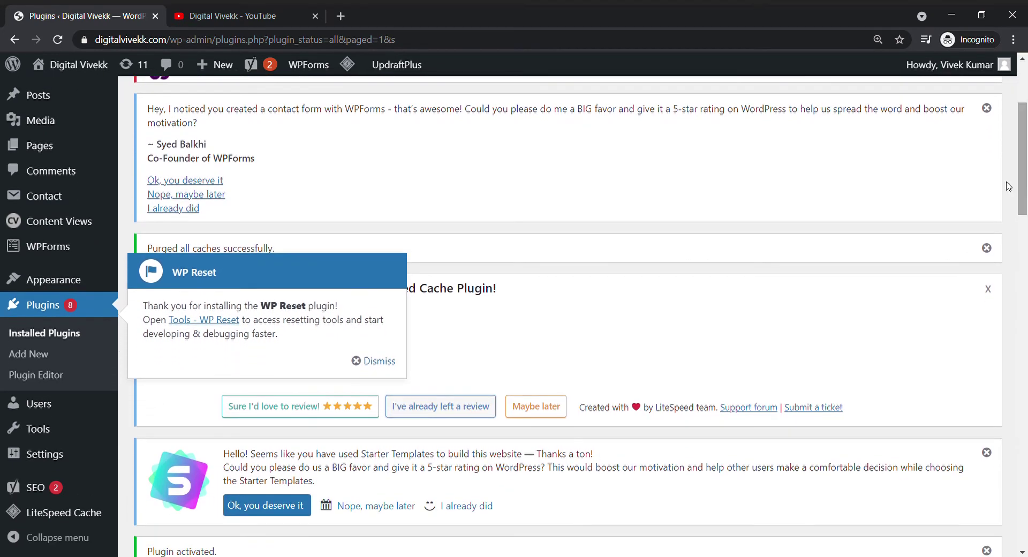
click(374, 362)
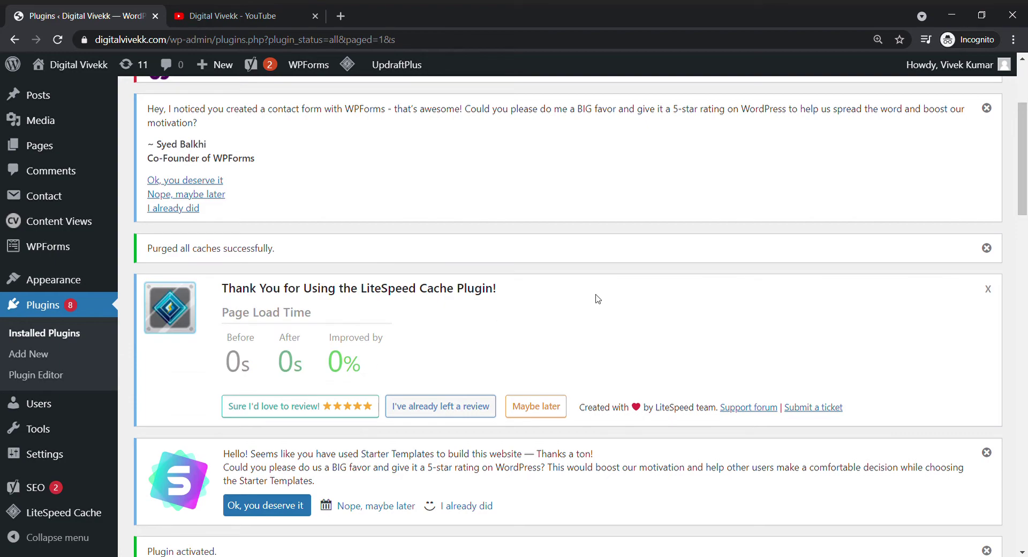
- Open the WP Reset tool page and review the table of deleted data and the notes down to the Site Reset options
drag(1023, 208, 1026, 420)
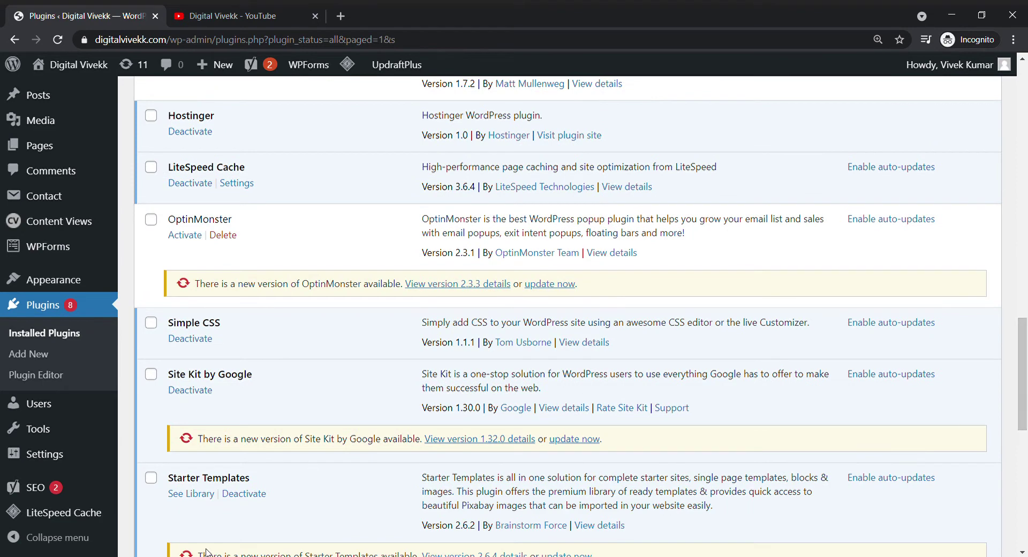
mouse_move(47, 490)
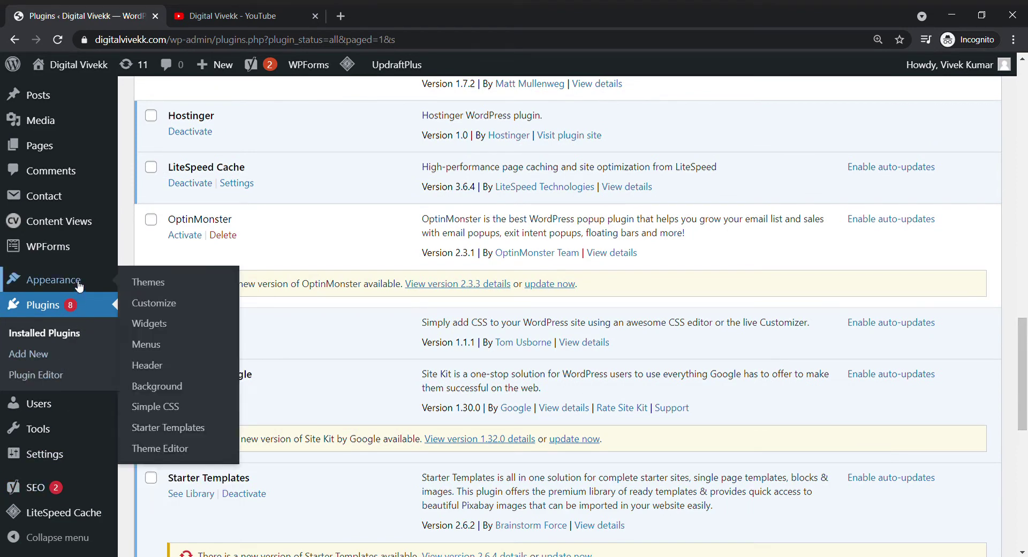
mouse_move(77, 257)
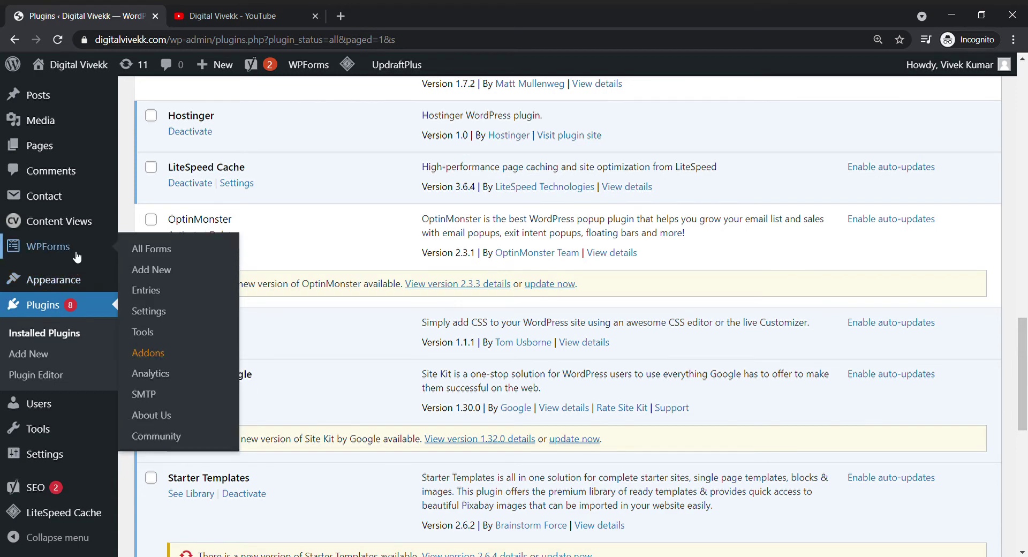
mouse_move(63, 452)
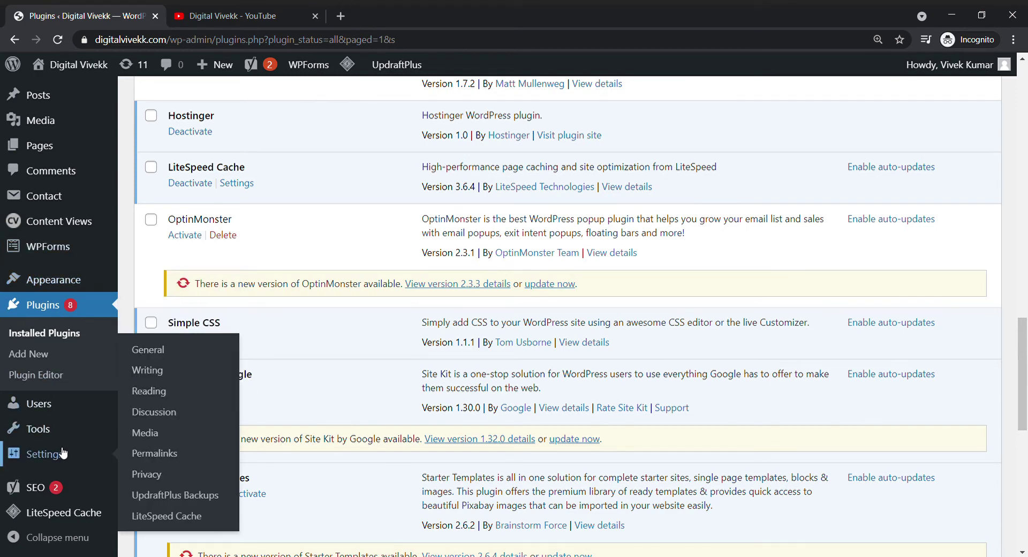
mouse_move(64, 435)
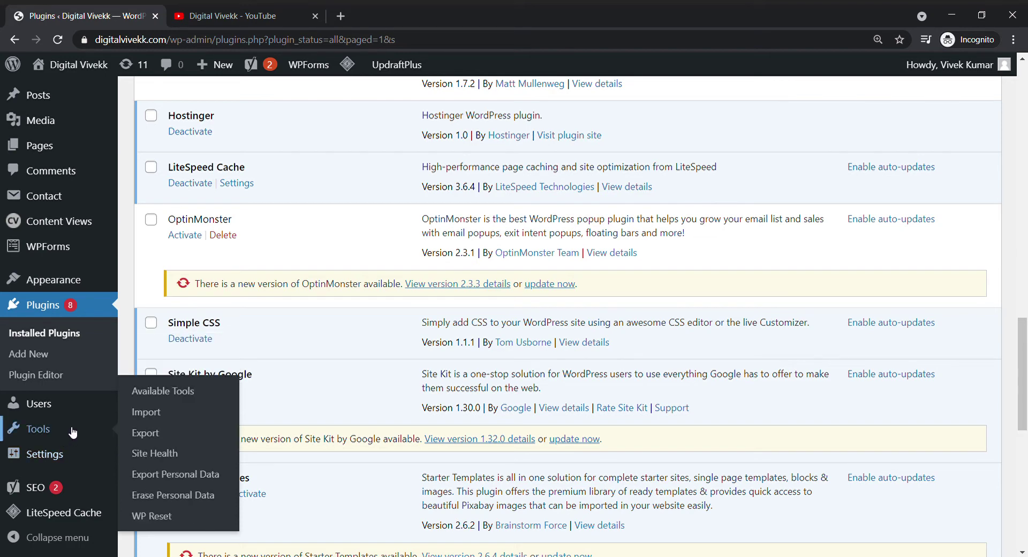
click(184, 520)
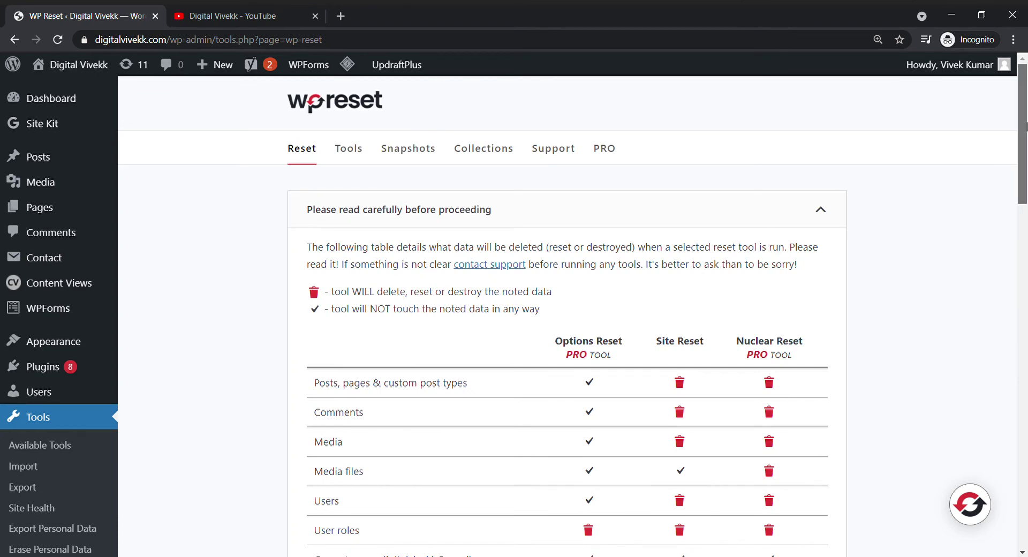
drag(1023, 128, 1025, 177)
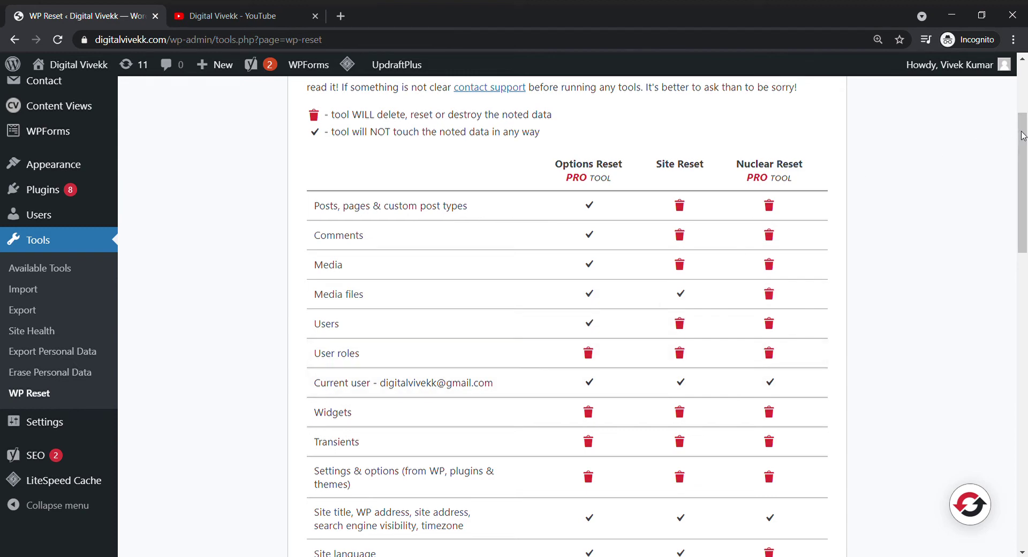
drag(1024, 141, 1026, 316)
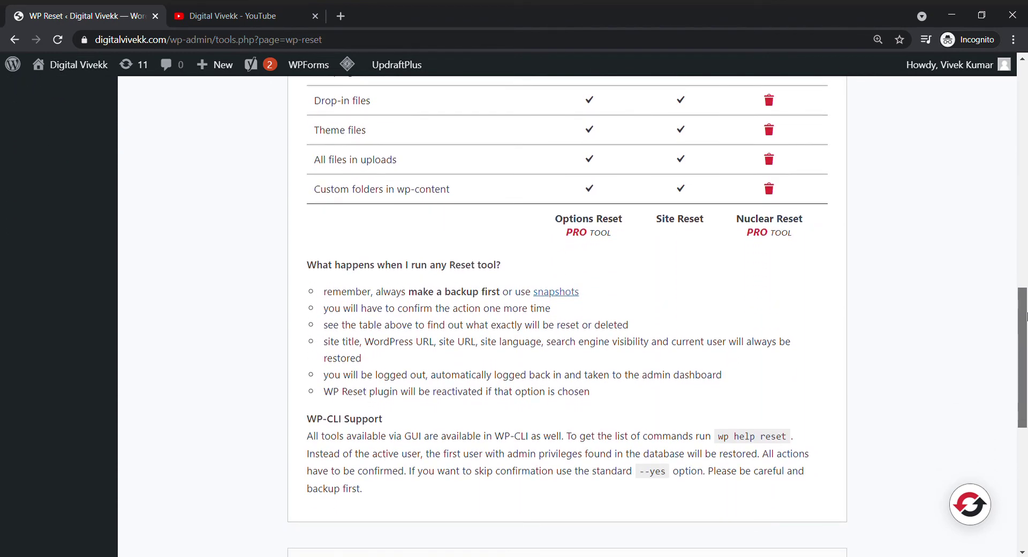
drag(1026, 316, 1025, 410)
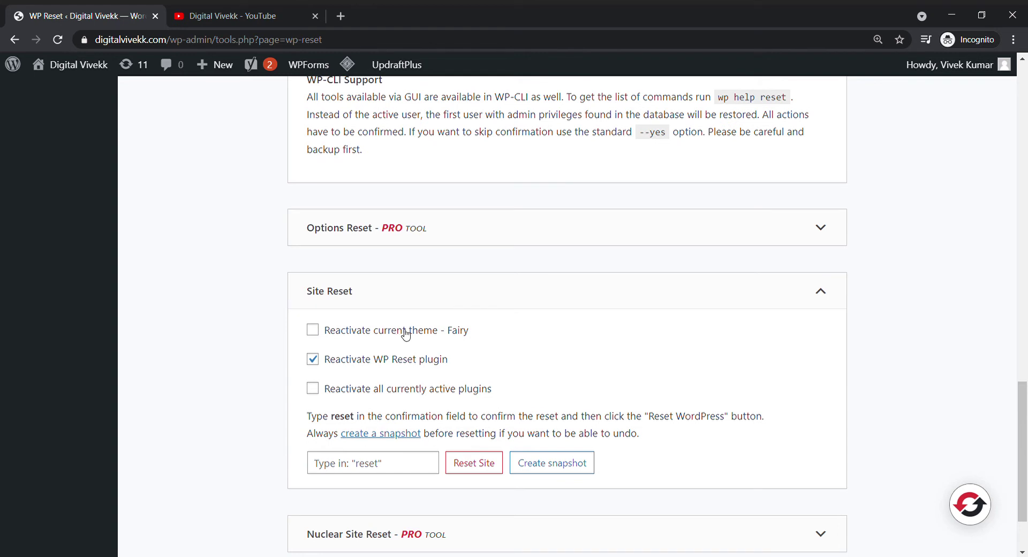
click(312, 334)
click(315, 394)
click(313, 331)
drag(1025, 485, 1025, 511)
click(422, 374)
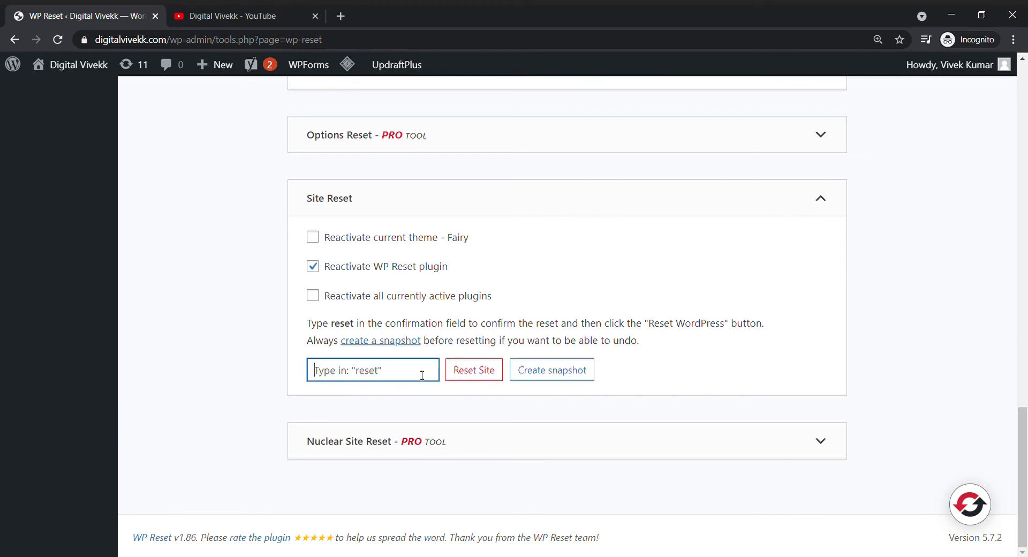
text(re)
key(BackSpace)
key(BackSpace)
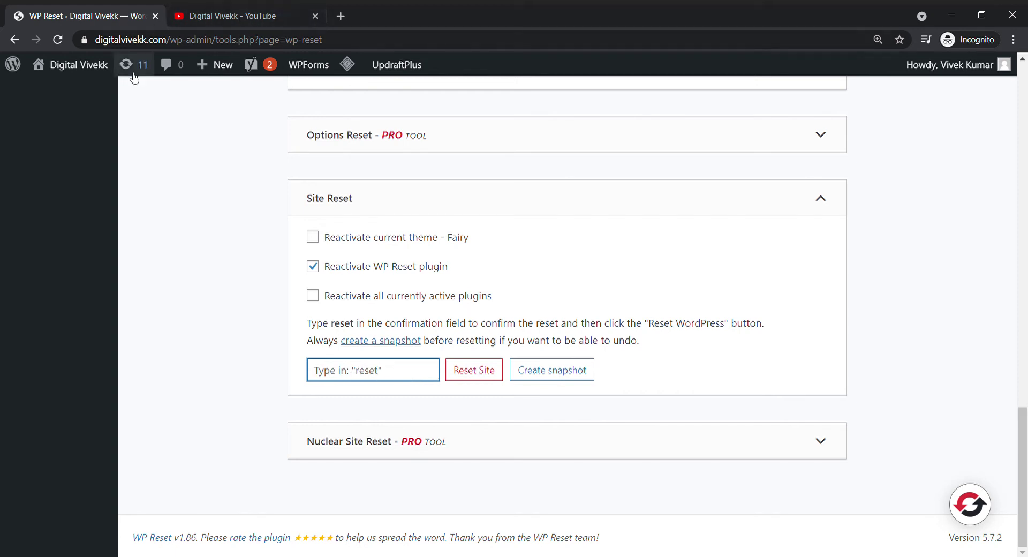
- Open the site's Pages list in a new browser tab and review the existing pages
drag(1024, 403, 1023, 62)
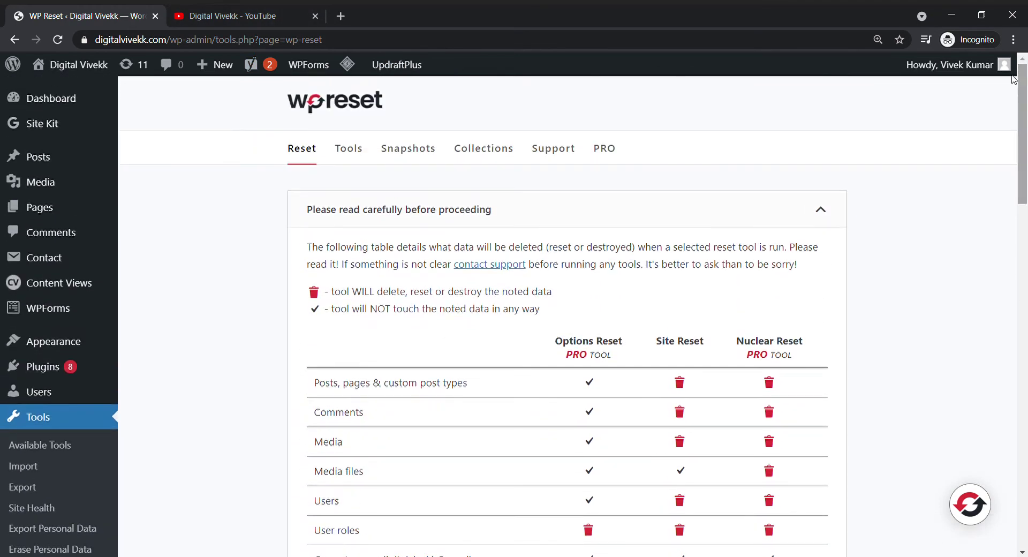
middle_click(48, 213)
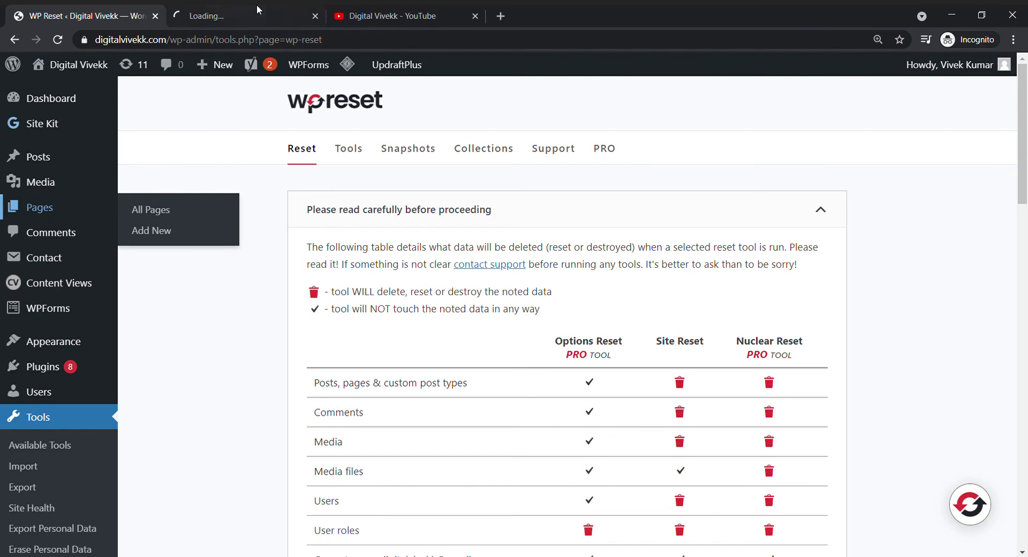
click(257, 8)
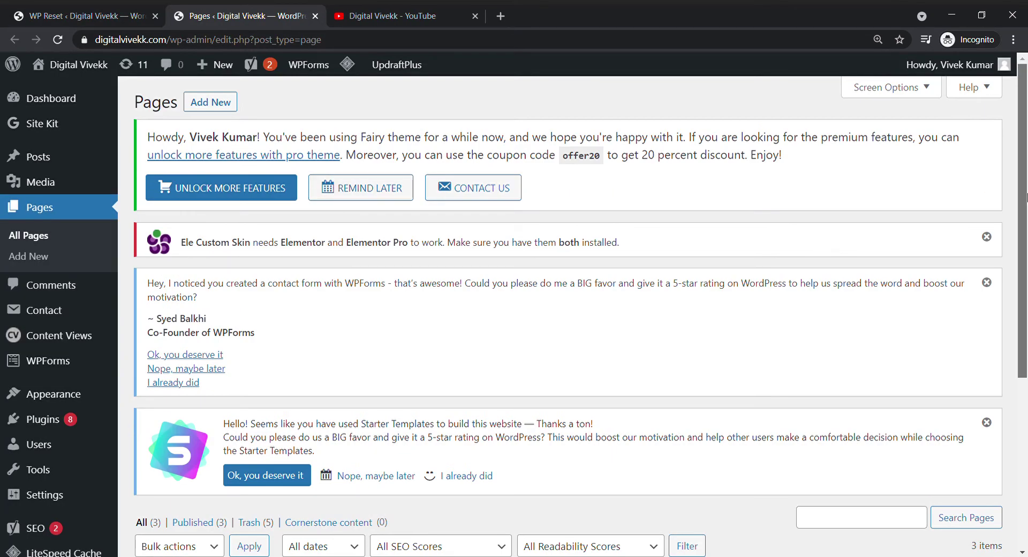
drag(1022, 197, 1024, 351)
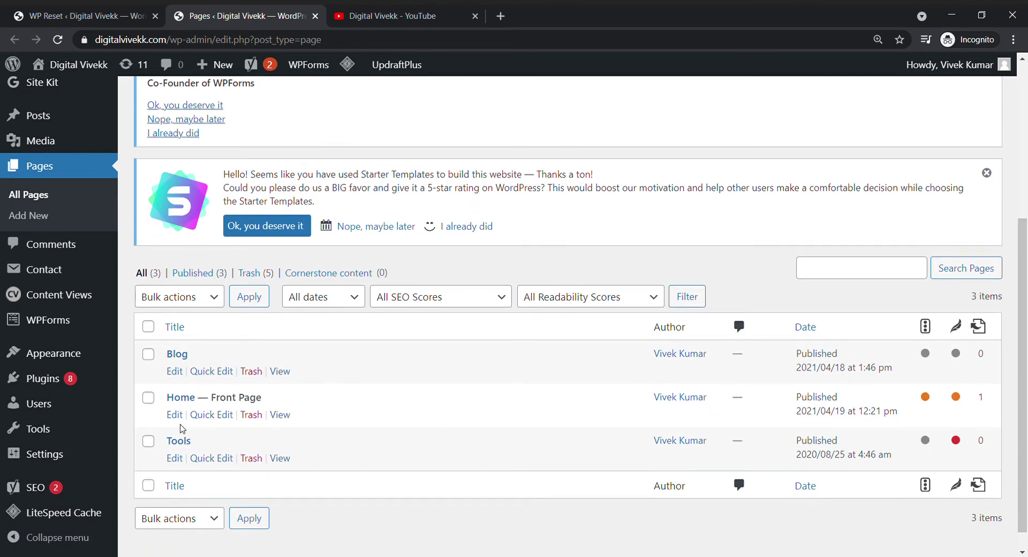
- Review the site's existing posts in the Posts list and return to the WP Reset page
click(53, 125)
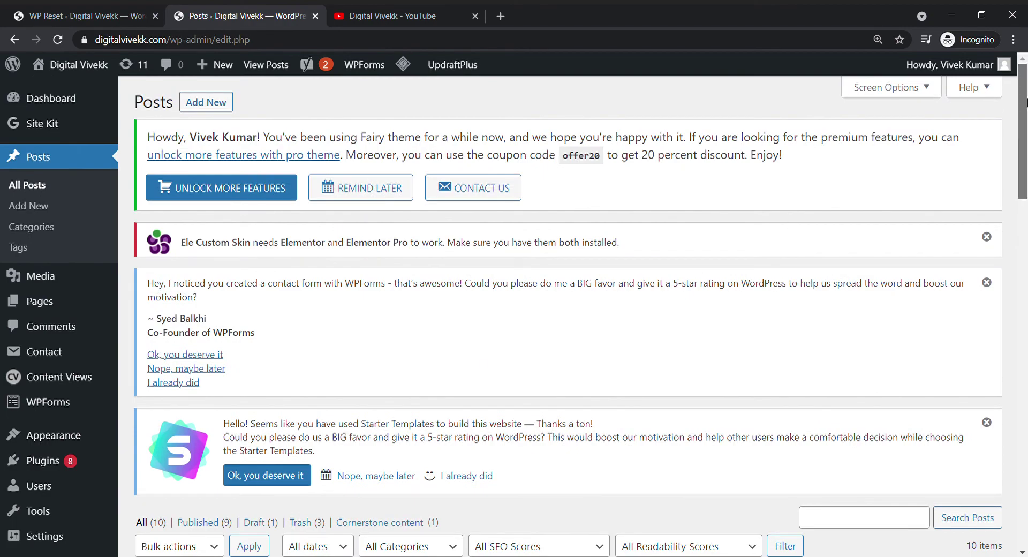
drag(1026, 102, 1020, 282)
click(98, 9)
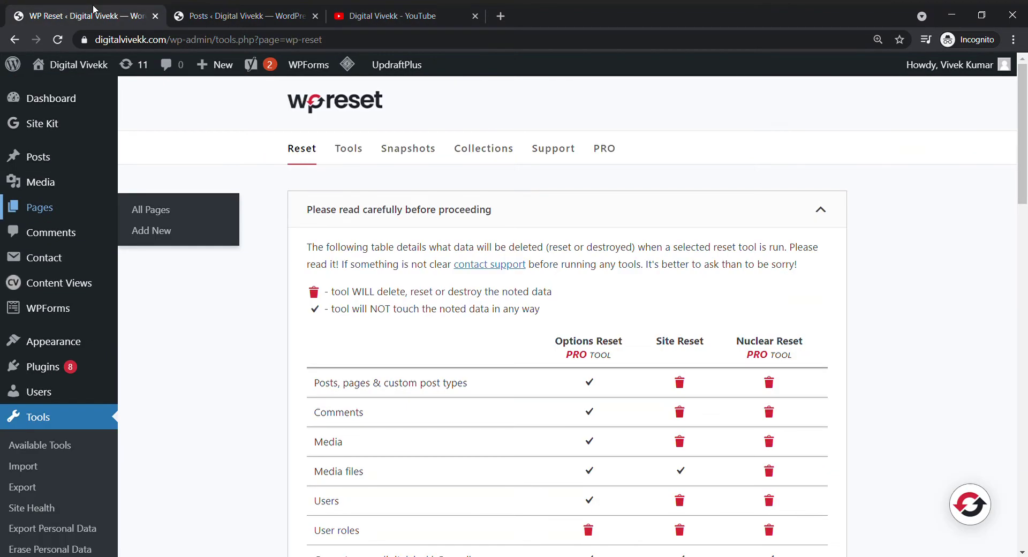
- Run the Site Reset tool with "reset" as the confirmation text and confirm resetting WordPress
drag(1022, 158, 1026, 489)
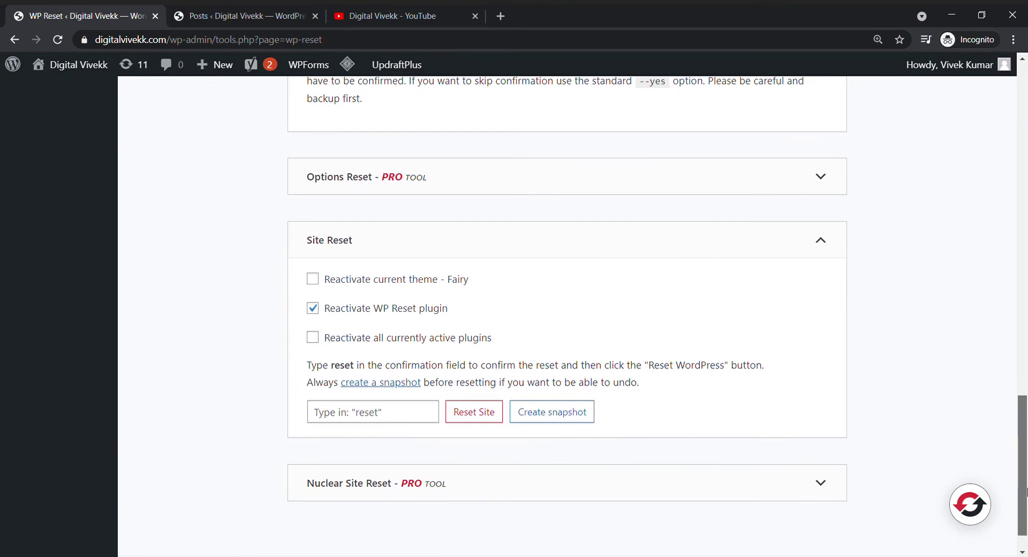
click(418, 410)
text(reset)
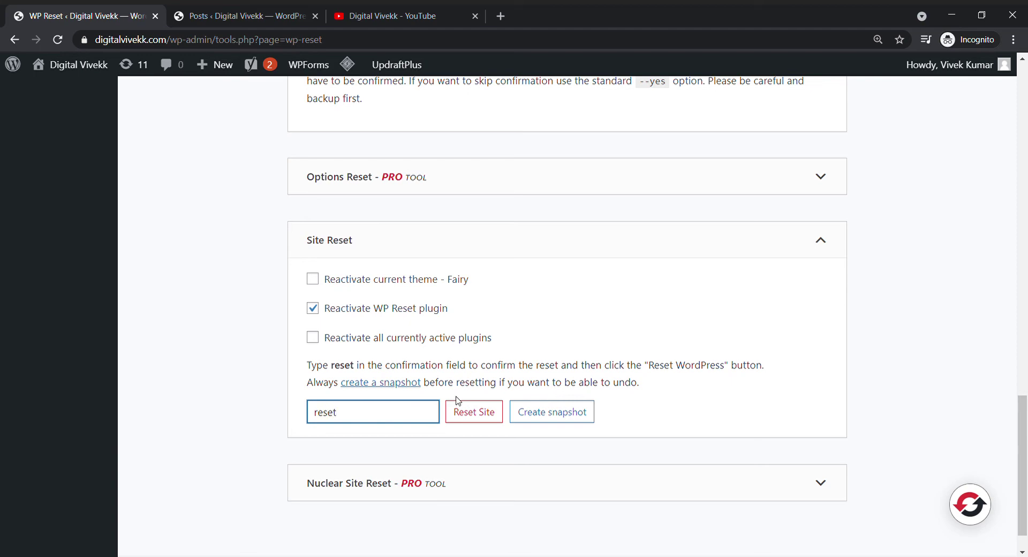
click(487, 419)
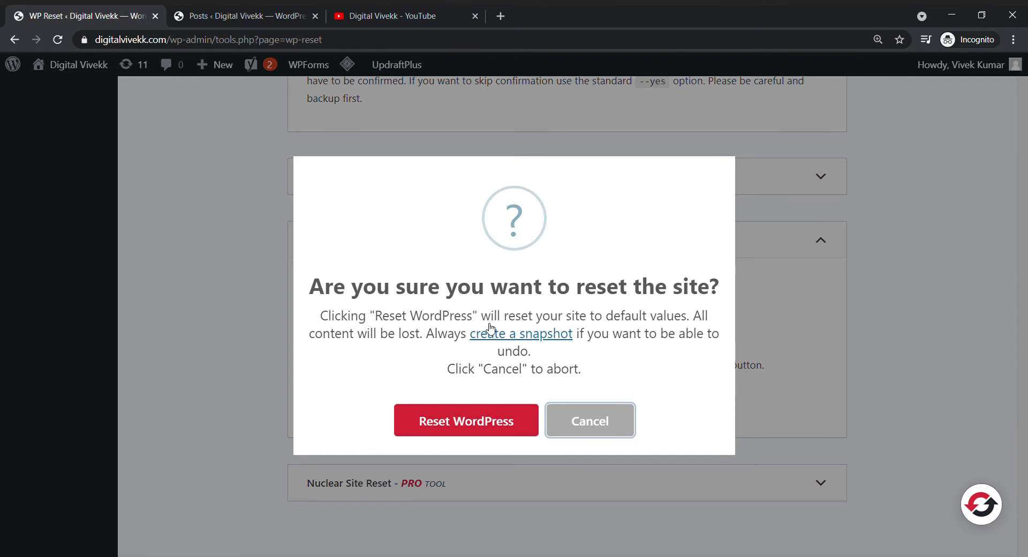
click(472, 425)
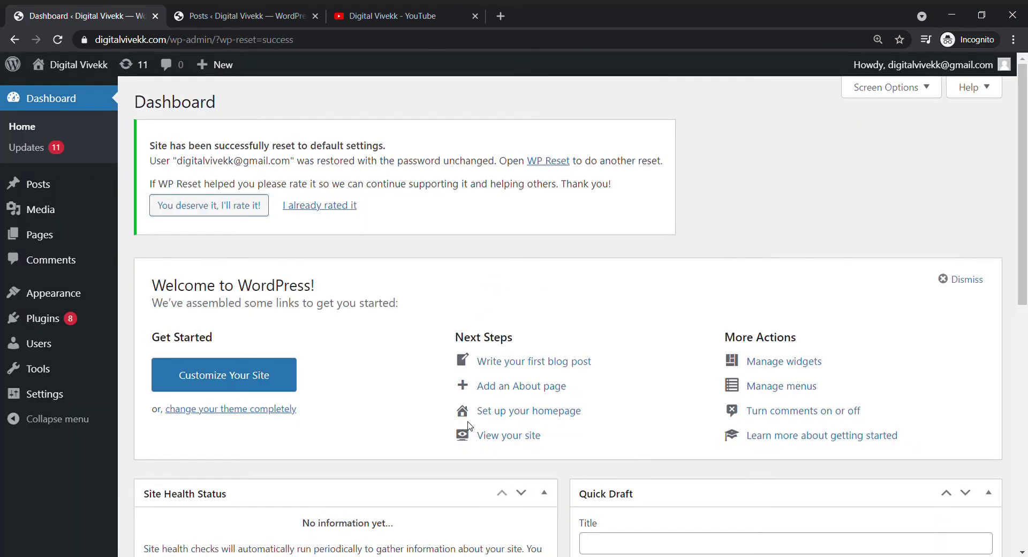
- Review the dashboard of the reset site and its General Settings, then return to the dashboard
drag(1025, 148, 1025, 205)
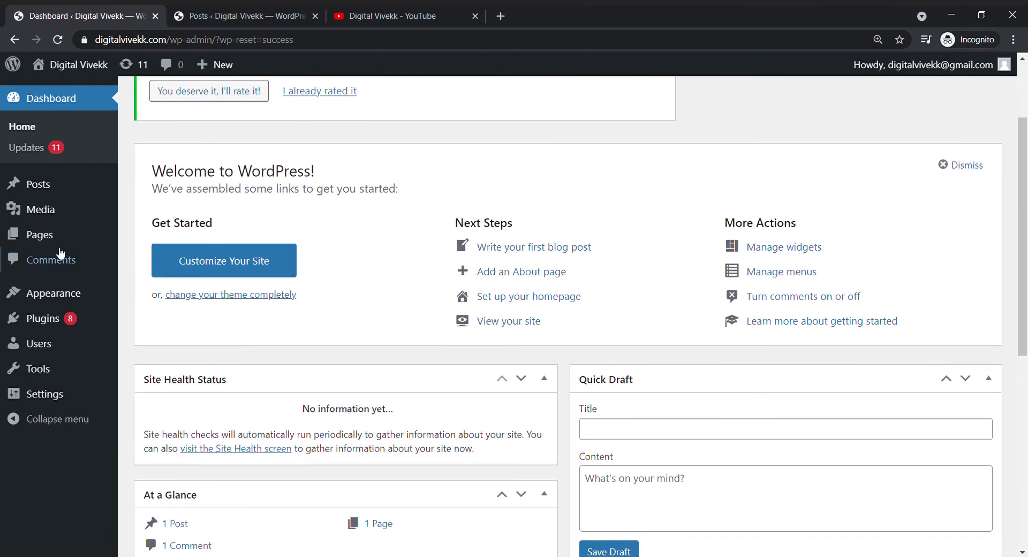
click(60, 40)
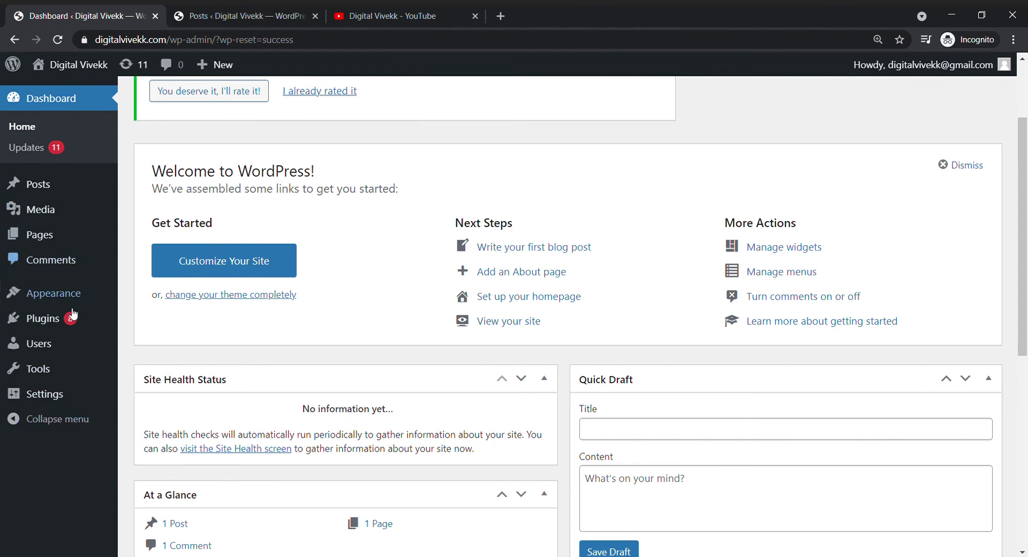
click(63, 397)
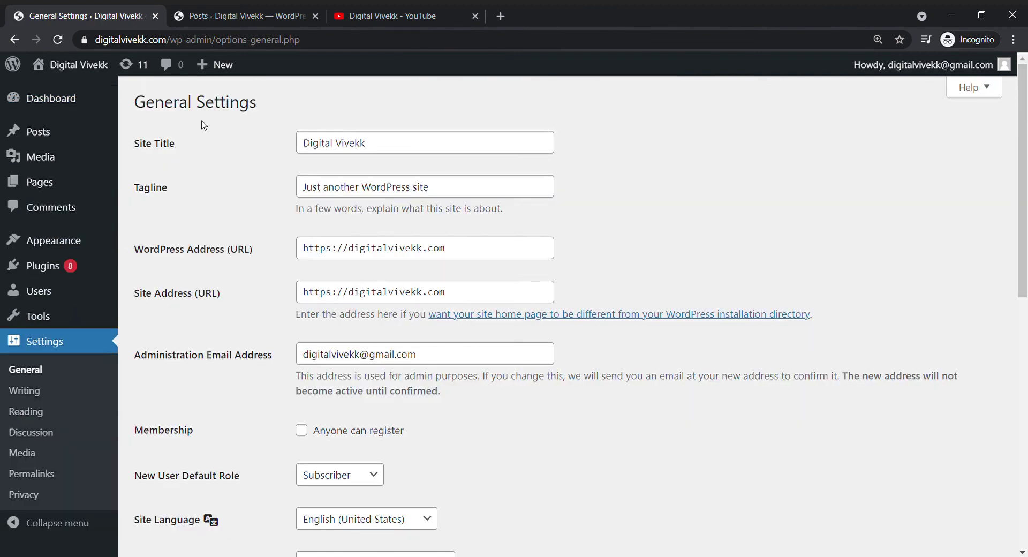
click(20, 40)
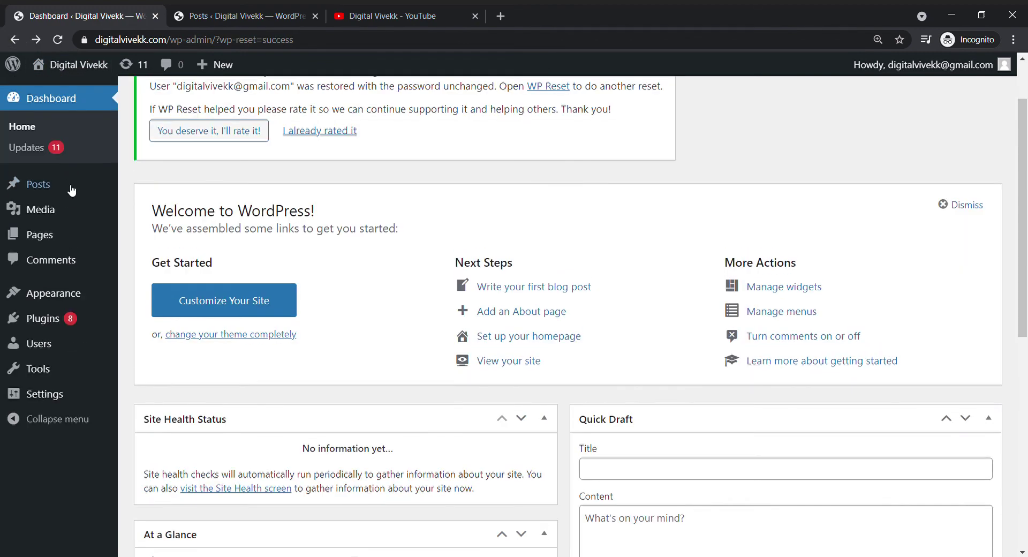
- Check the reset site's Pages and Posts lists and compare them with the earlier Posts list still open in the other browser tab
click(64, 228)
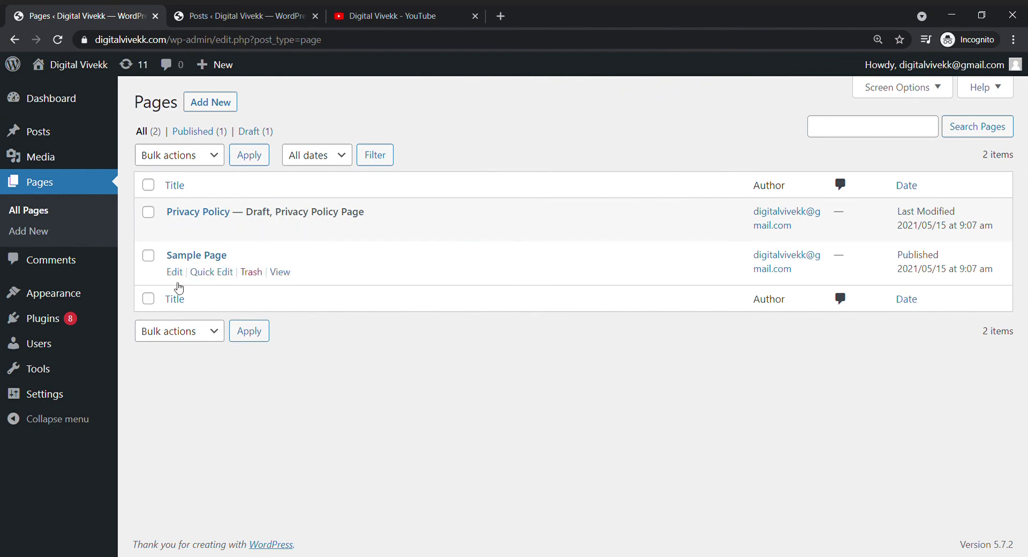
click(65, 138)
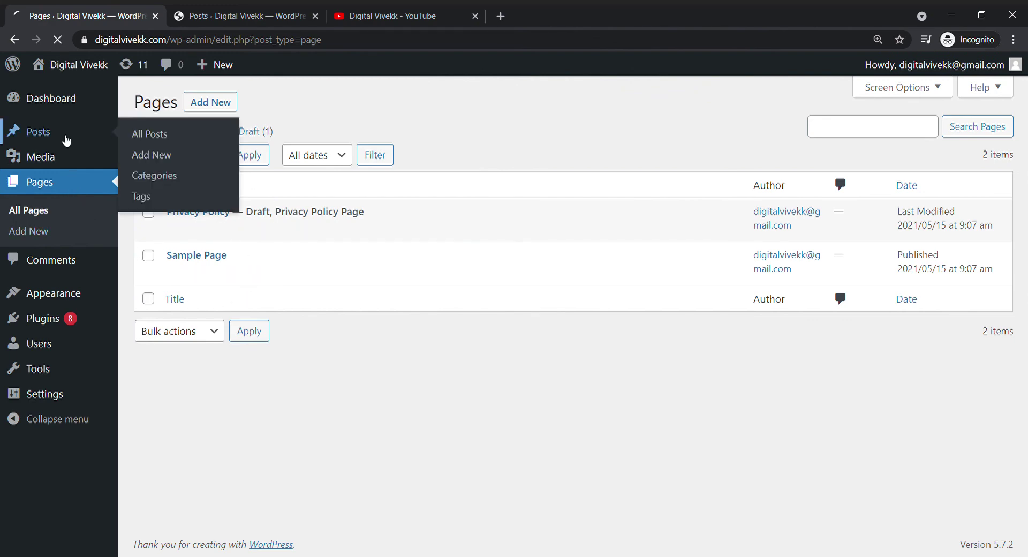
click(262, 12)
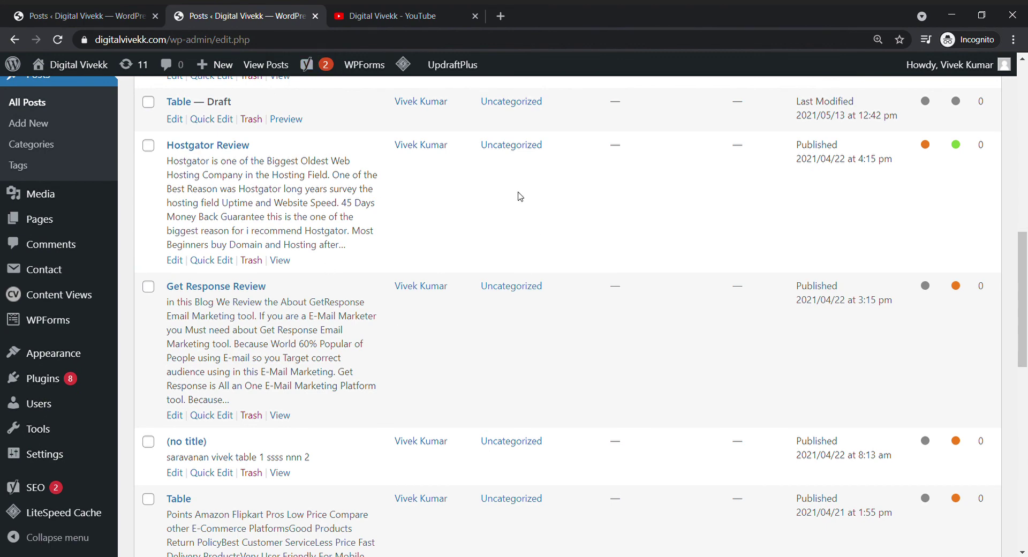